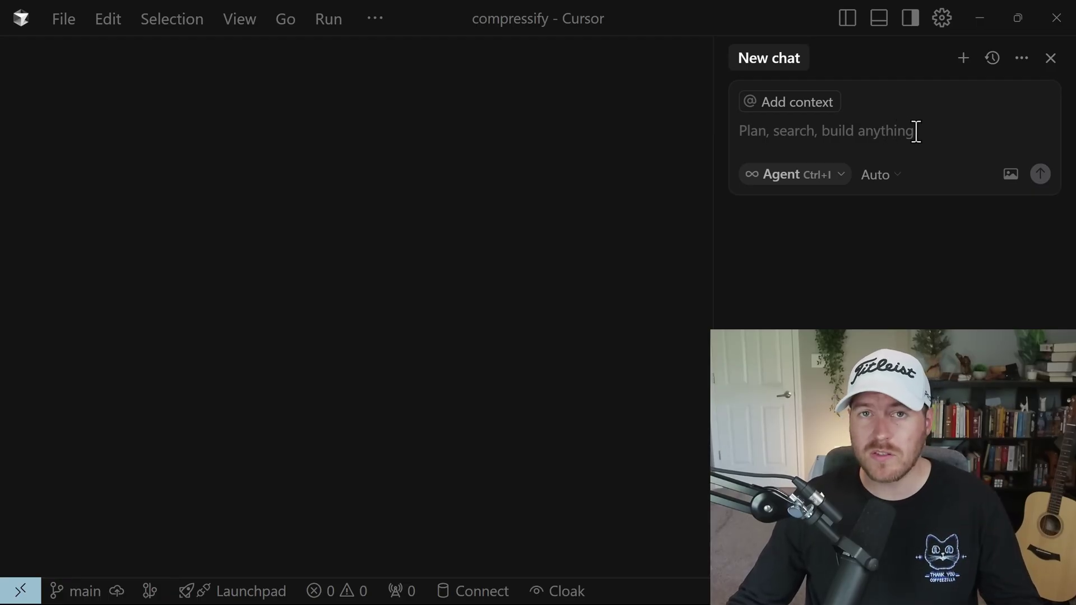
# Step: Toggle Auto model selection off, on, then off, leaving claude-3.5-sonnet selected
pyautogui.click(880, 181)
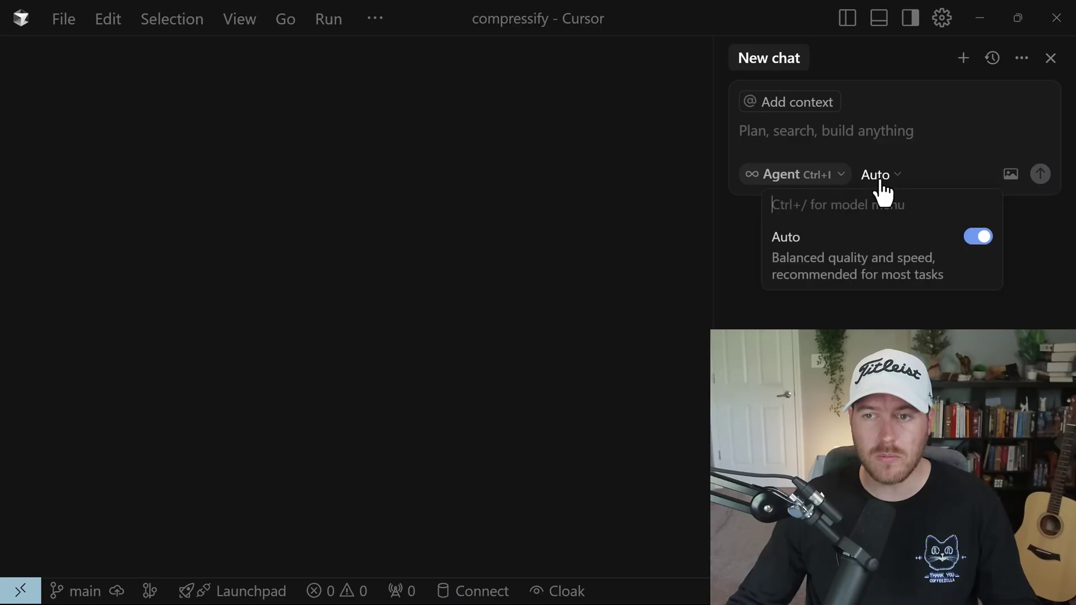
pyautogui.click(976, 240)
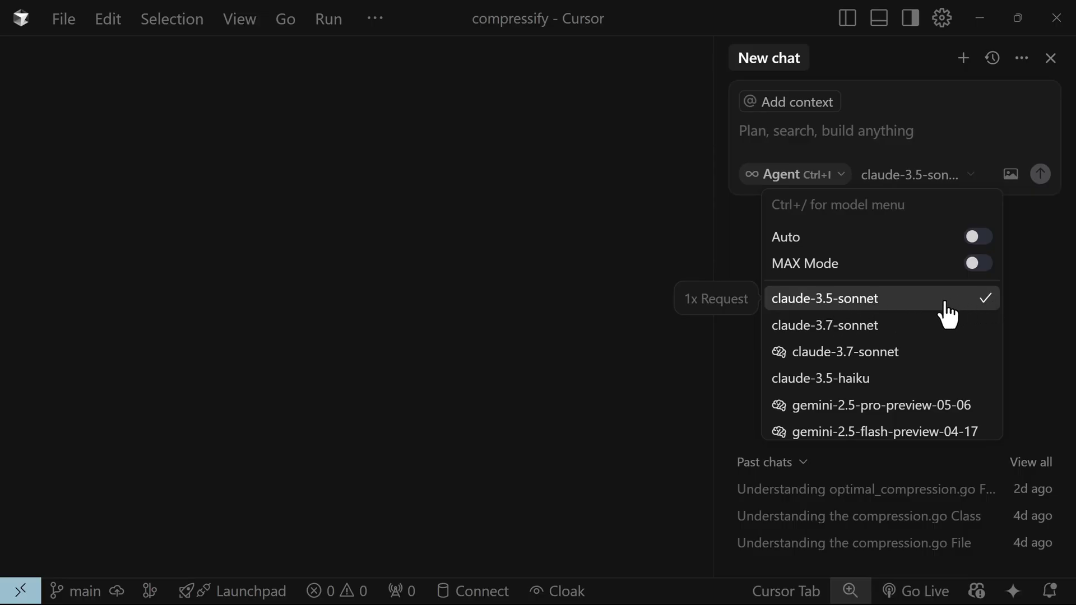
pyautogui.click(897, 242)
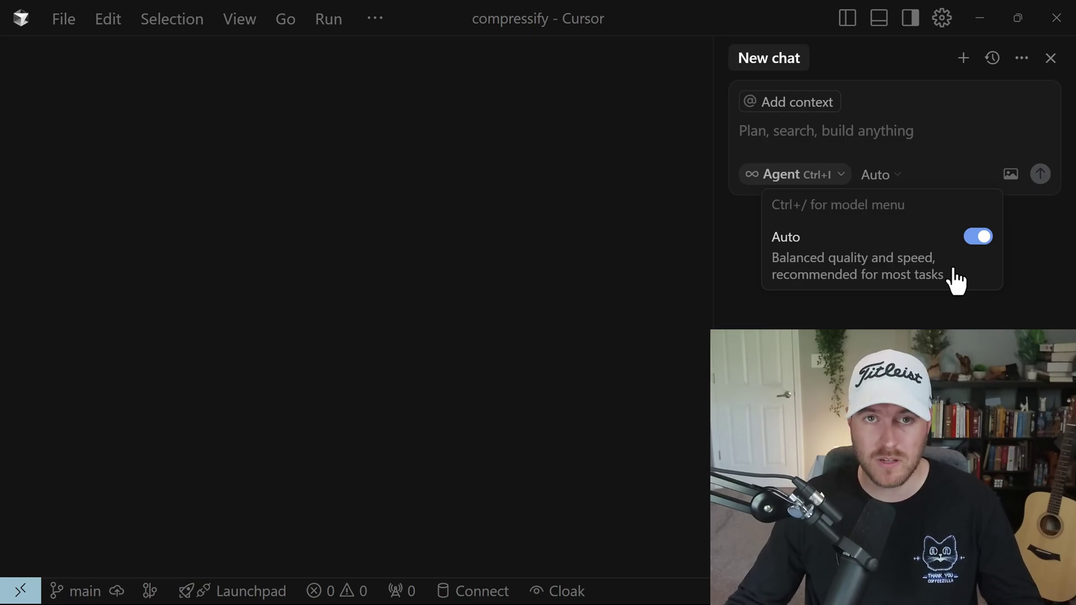
pyautogui.click(941, 280)
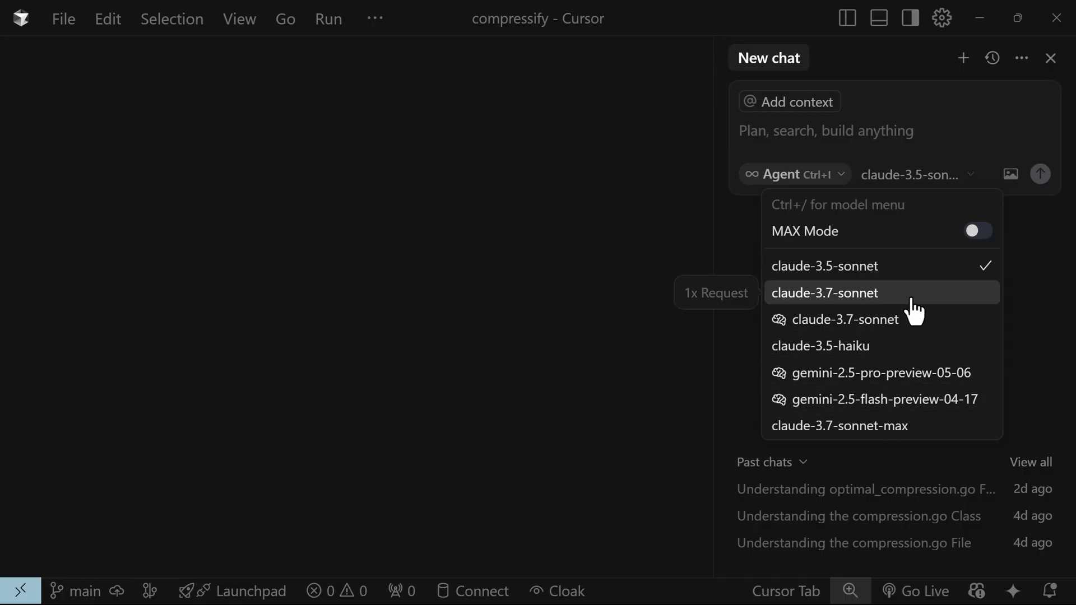
# Step: Close the model list, open Settings > Models, and tick deepseek-r1 and deepseek-v3.1
pyautogui.click(924, 132)
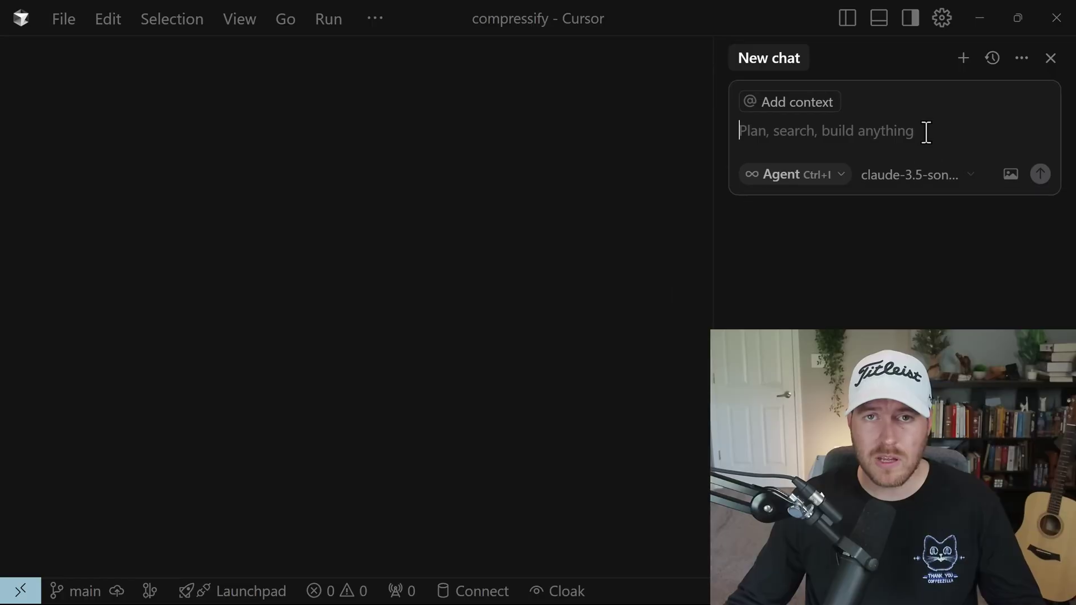
pyautogui.click(941, 19)
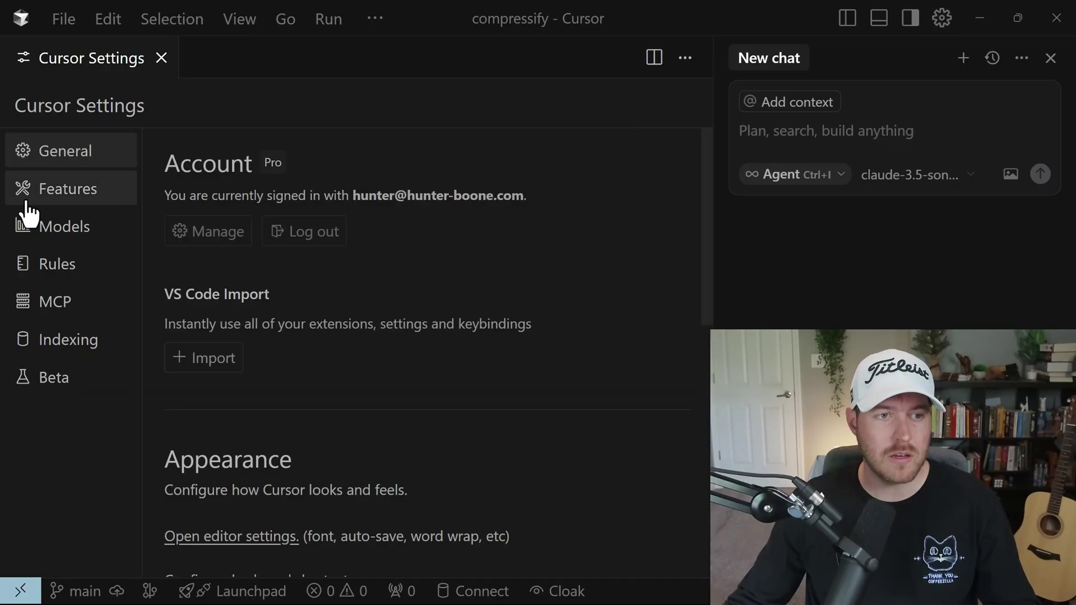
pyautogui.click(60, 229)
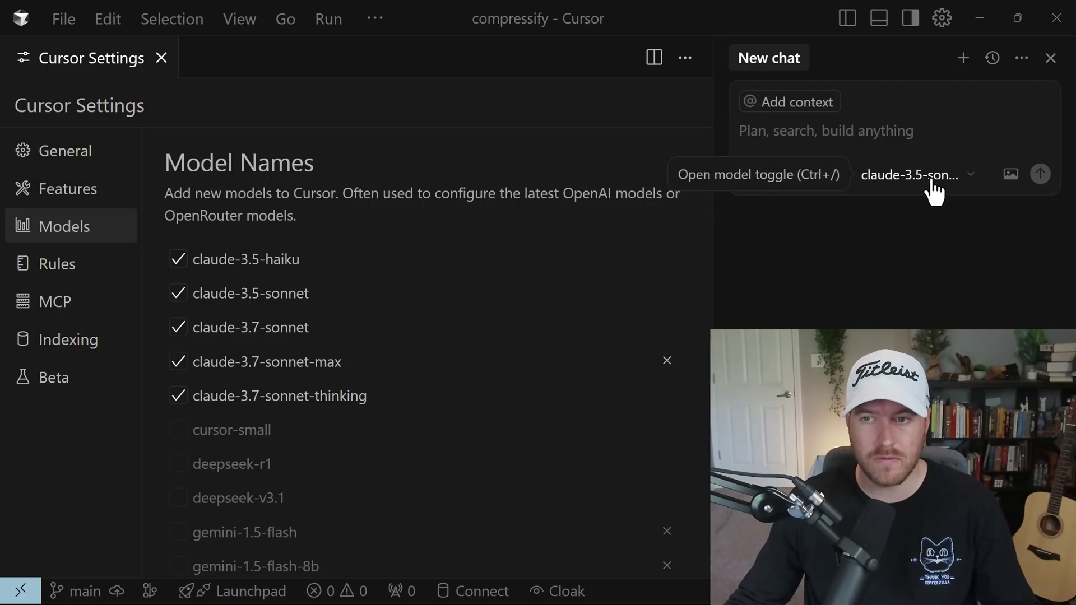
pyautogui.scroll(-1, 471, 283)
pyautogui.scroll(-3, 475, 286)
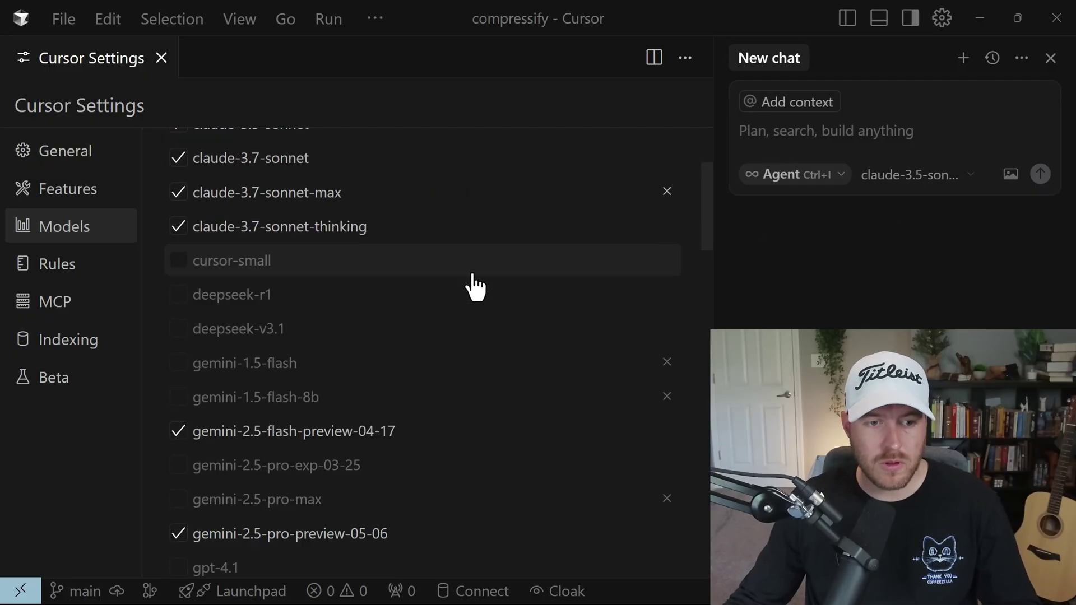
pyautogui.scroll(-2, 475, 286)
pyautogui.scroll(-1, 474, 291)
pyautogui.scroll(-1, 475, 293)
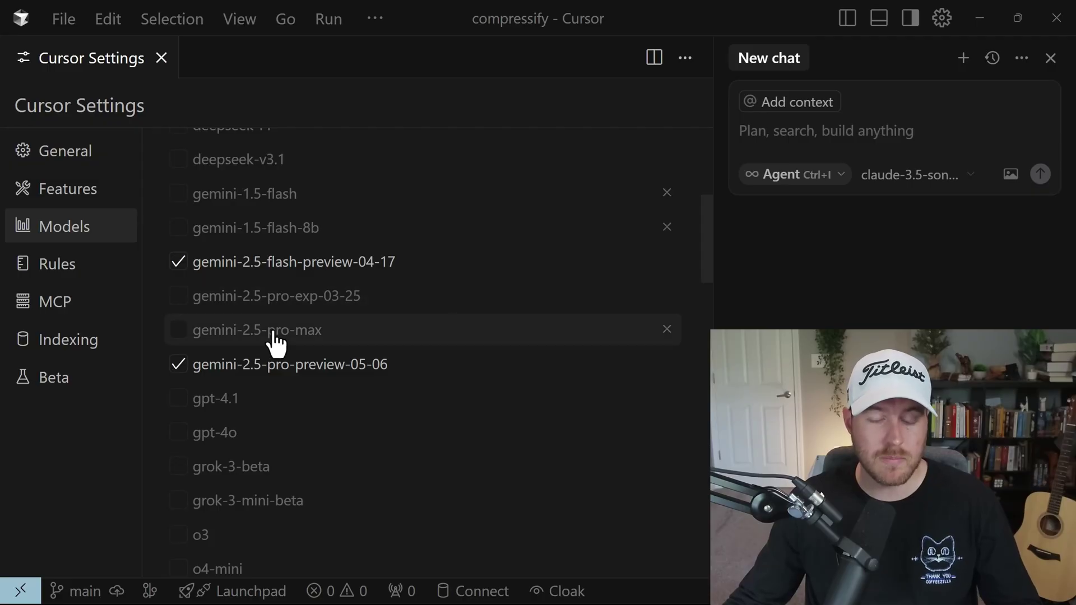
pyautogui.scroll(2, 273, 342)
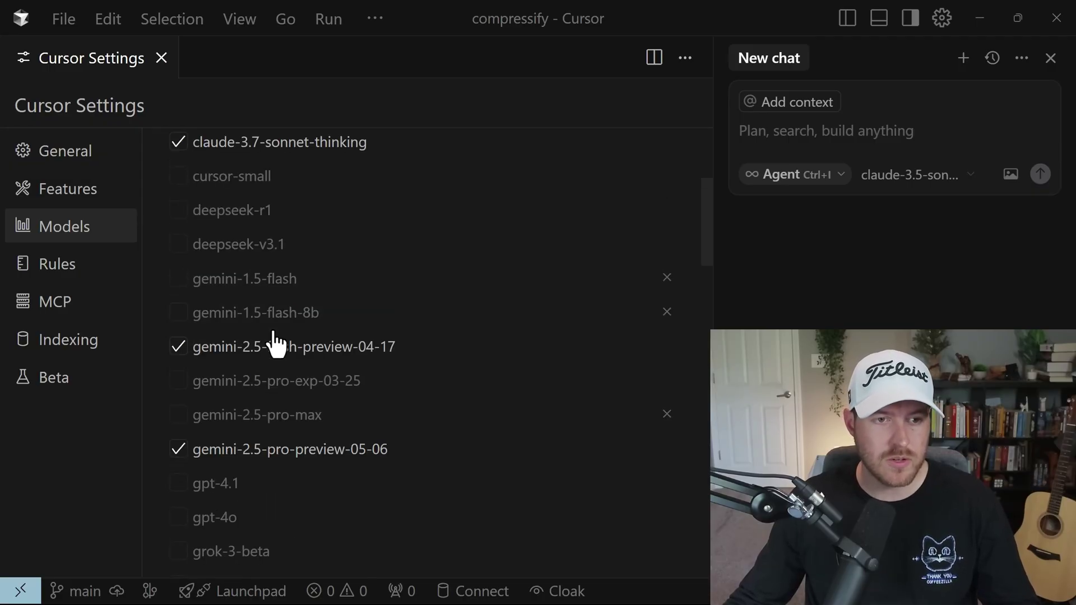
pyautogui.scroll(1, 253, 303)
pyautogui.click(179, 252)
pyautogui.click(180, 288)
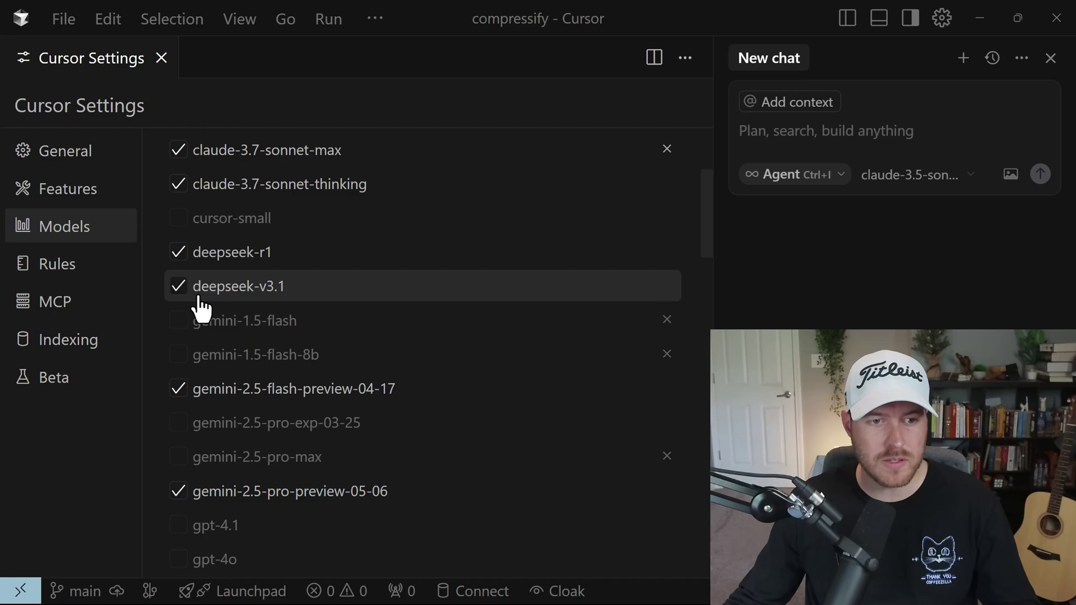
# Step: Choose deepseek-r1 from the chat's model list
pyautogui.click(937, 177)
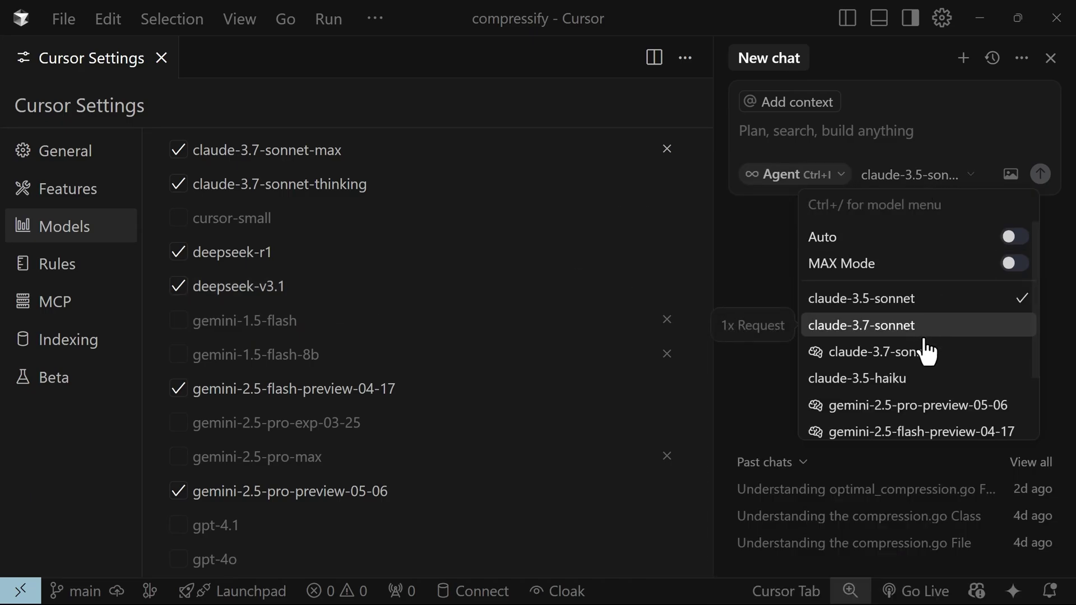
pyautogui.scroll(-1, 926, 353)
pyautogui.scroll(-1, 931, 366)
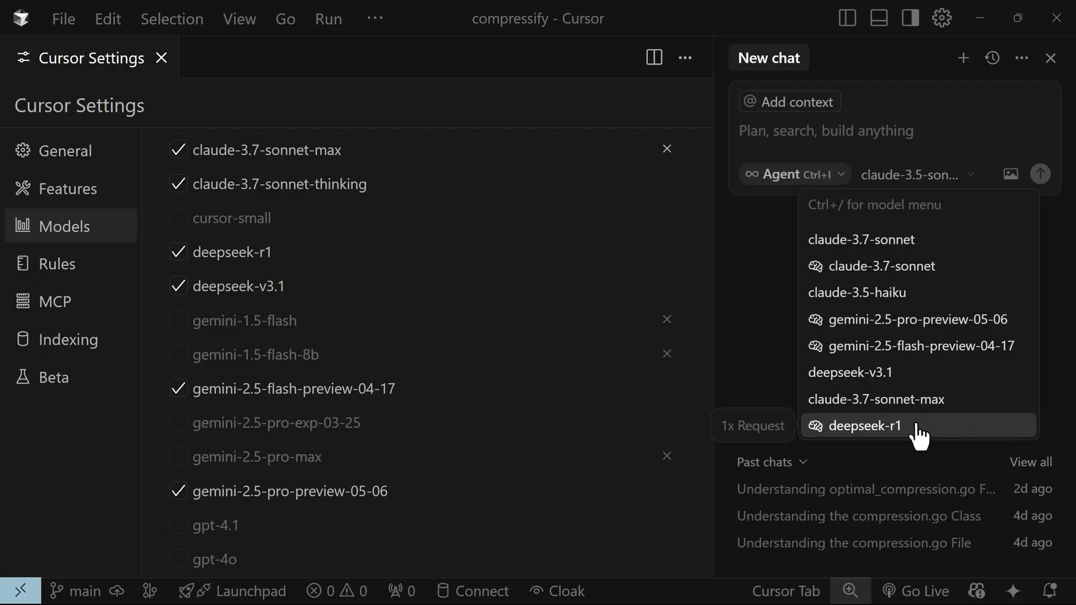
pyautogui.click(933, 429)
pyautogui.scroll(3, 421, 348)
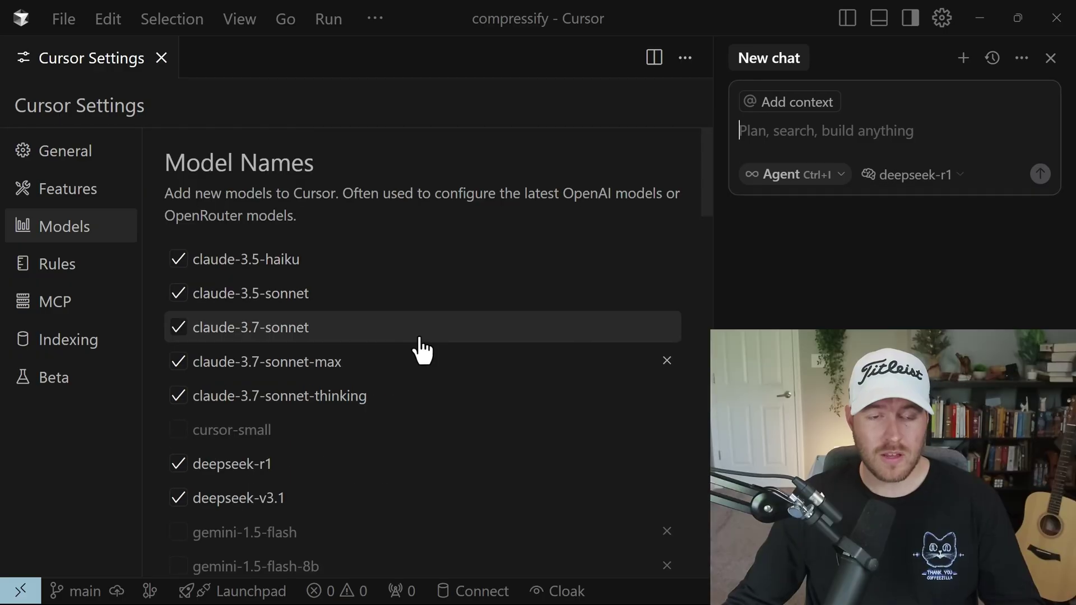
pyautogui.scroll(-1, 383, 351)
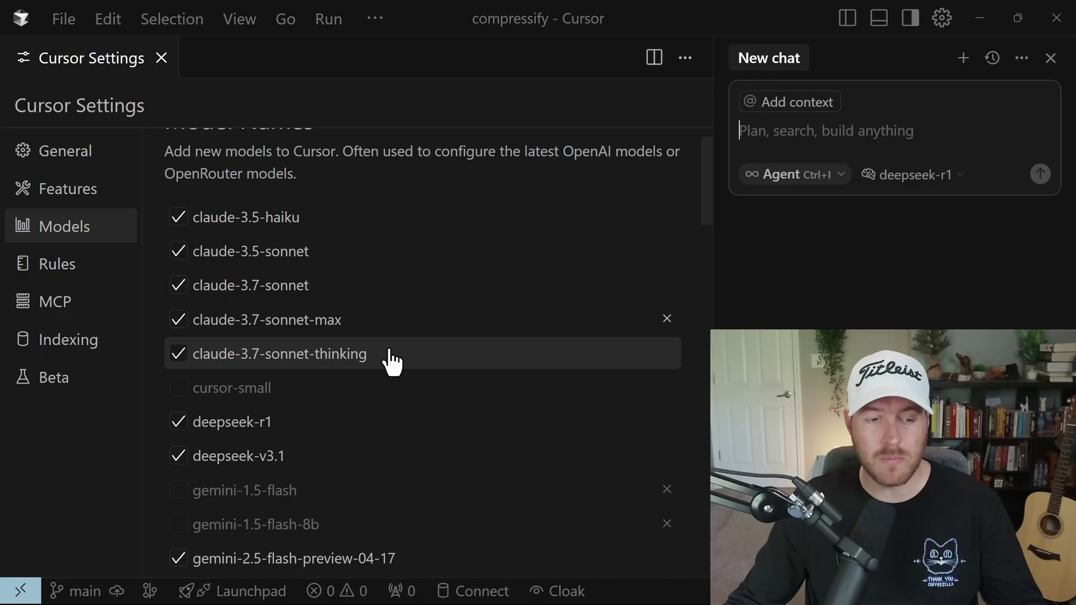
pyautogui.scroll(-3, 389, 362)
pyautogui.scroll(-2, 389, 366)
pyautogui.scroll(-2, 390, 366)
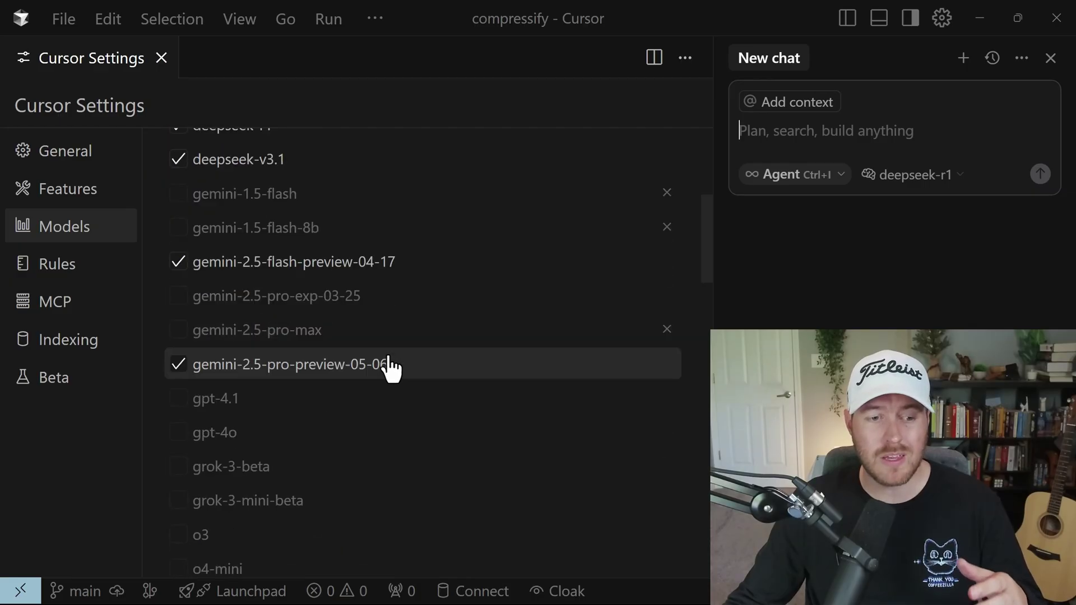
pyautogui.scroll(-2, 384, 373)
pyautogui.scroll(1, 386, 372)
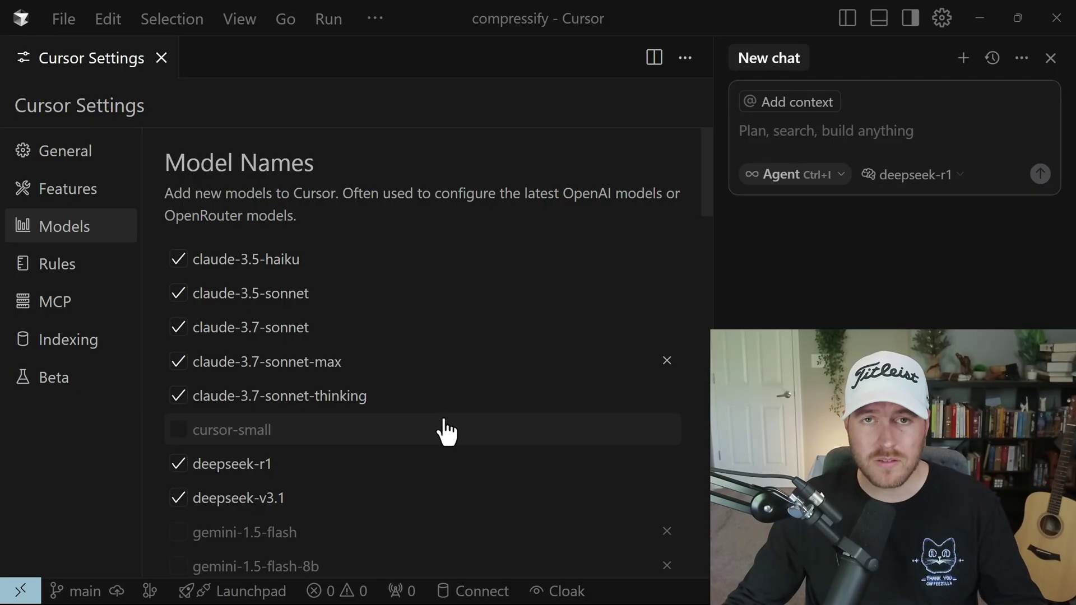
pyautogui.scroll(-3, 440, 432)
pyautogui.scroll(-3, 439, 432)
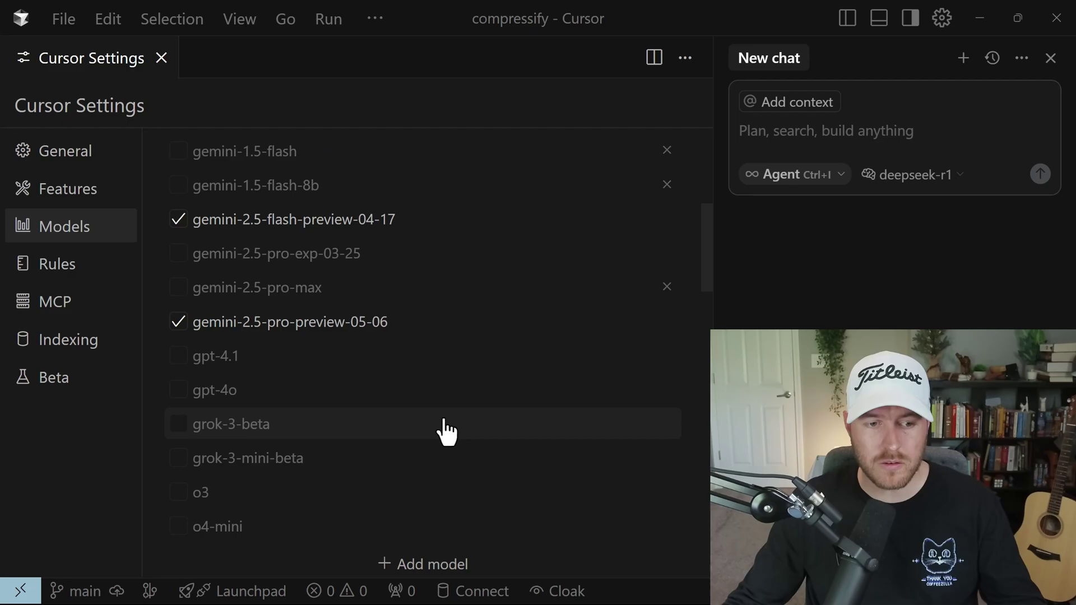
pyautogui.scroll(-1, 439, 432)
# Step: Add the custom model name mistralai/mistral-medium-3 at the bottom of Models
pyautogui.click(418, 531)
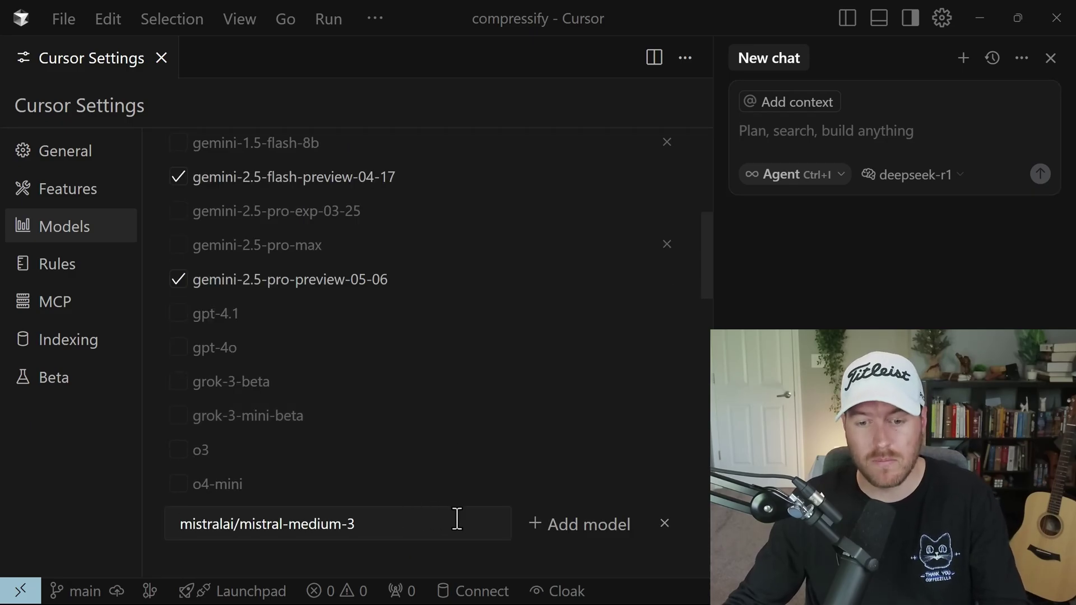
pyautogui.click(554, 529)
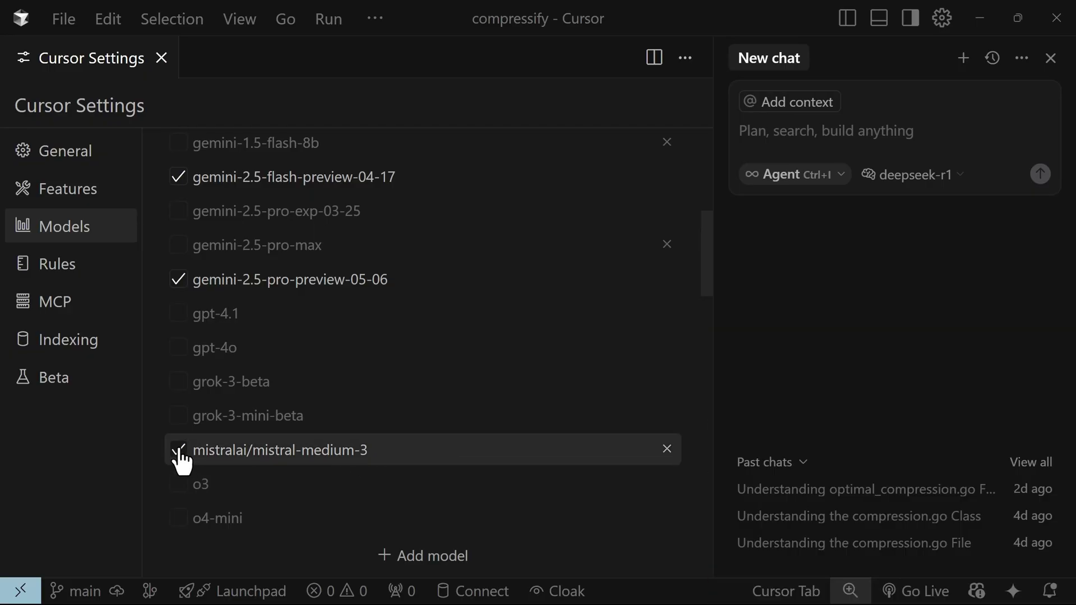
# Step: Select mistralai/mistral-medium-3 for chat, then add custom model qwen3
pyautogui.click(918, 177)
pyautogui.scroll(-1, 914, 391)
pyautogui.scroll(-2, 914, 391)
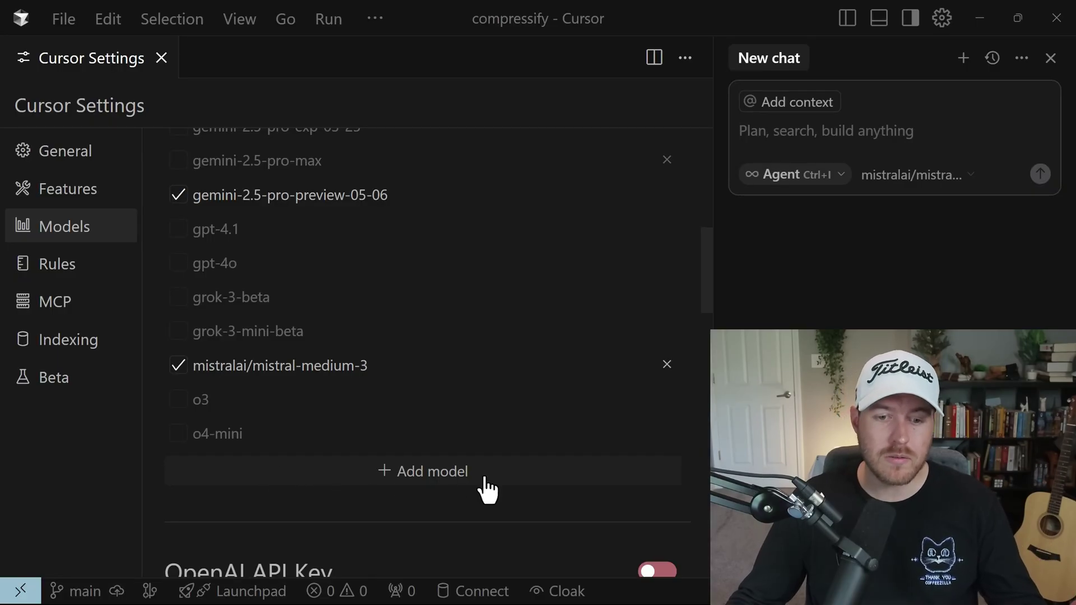
pyautogui.click(486, 490)
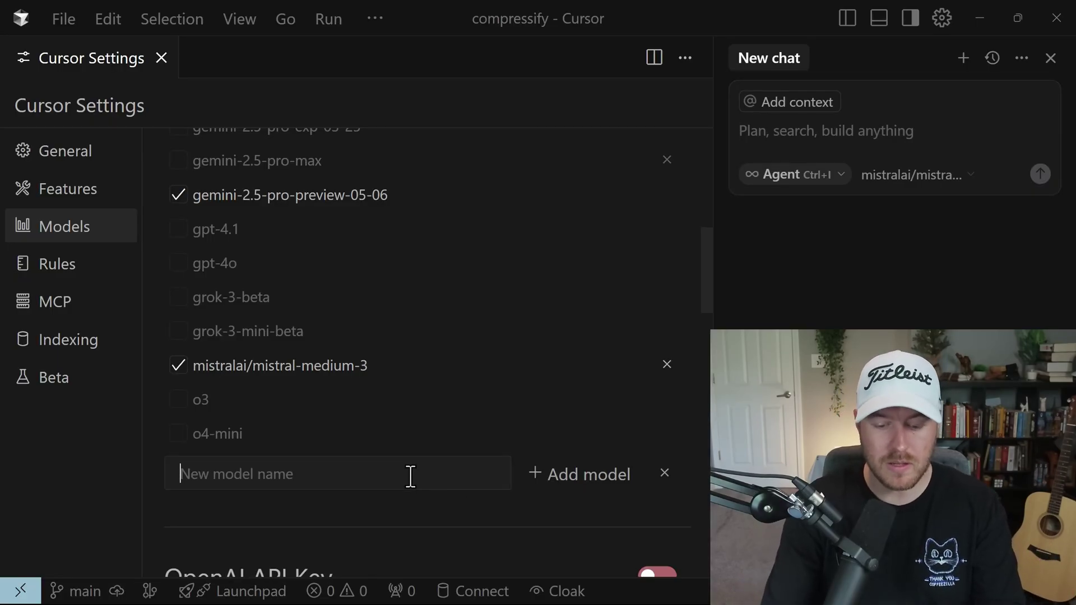
pyautogui.write('qwen3')
pyautogui.click(578, 475)
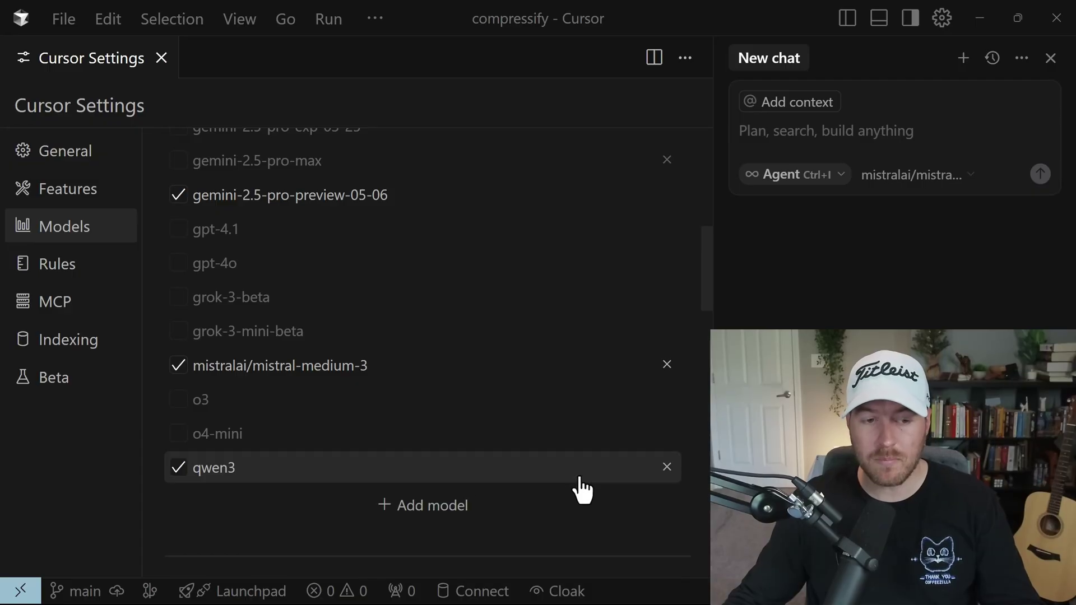
# Step: Select deepseek-v3.1 from the chat model list, which now shows the new models
pyautogui.click(931, 190)
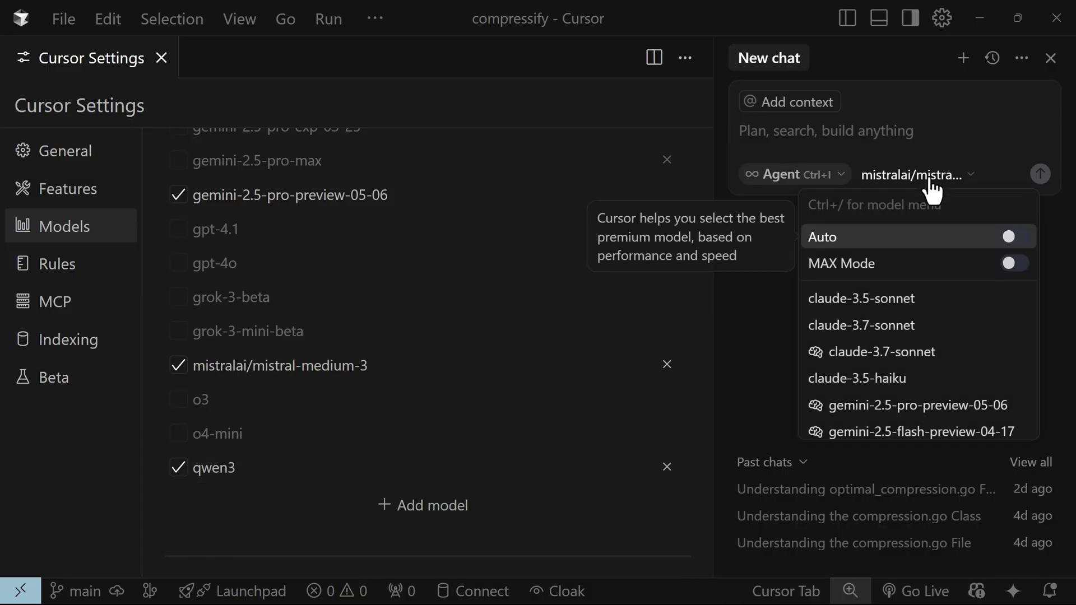
pyautogui.scroll(-3, 913, 372)
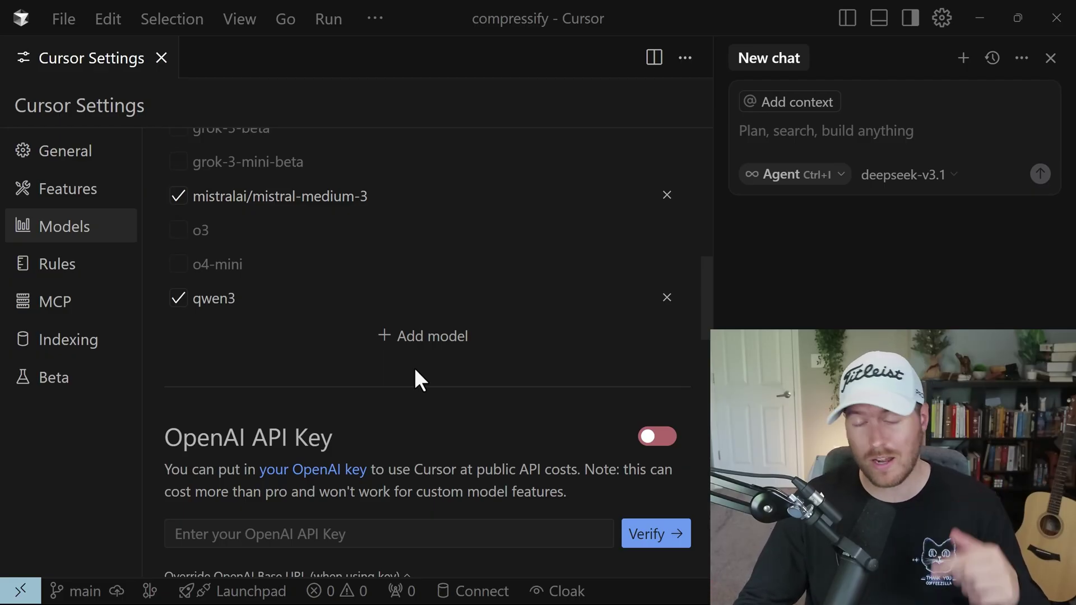
pyautogui.scroll(10, 547, 146)
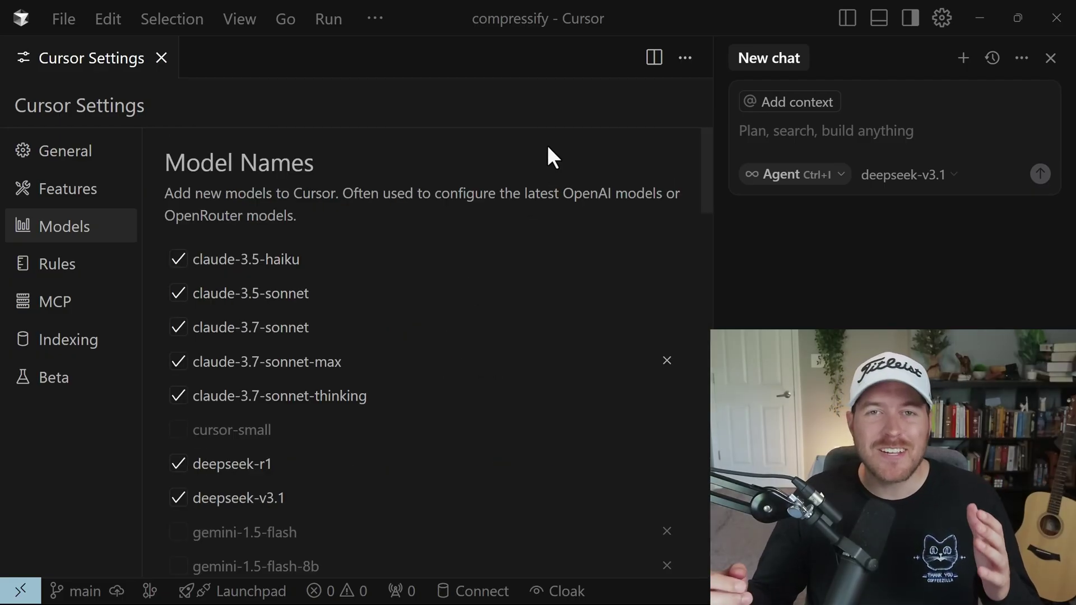